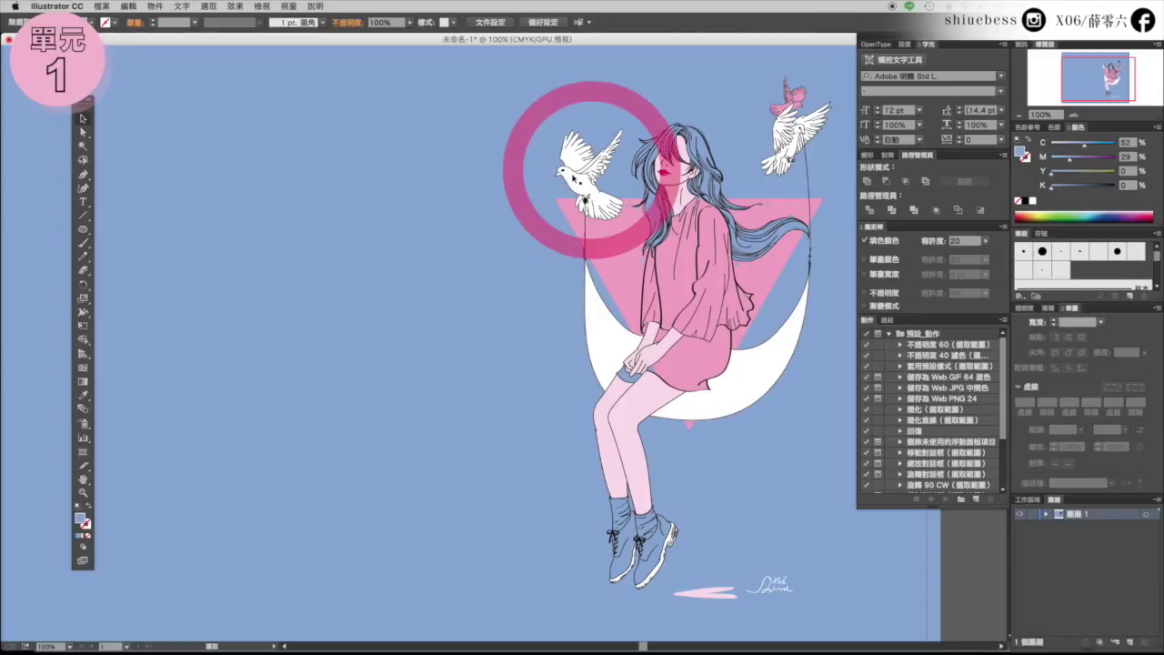
# Copy the dove beside the girl and paste it onto the canvas twice.
pyautogui.click(575, 178)
pyautogui.press('super+c')
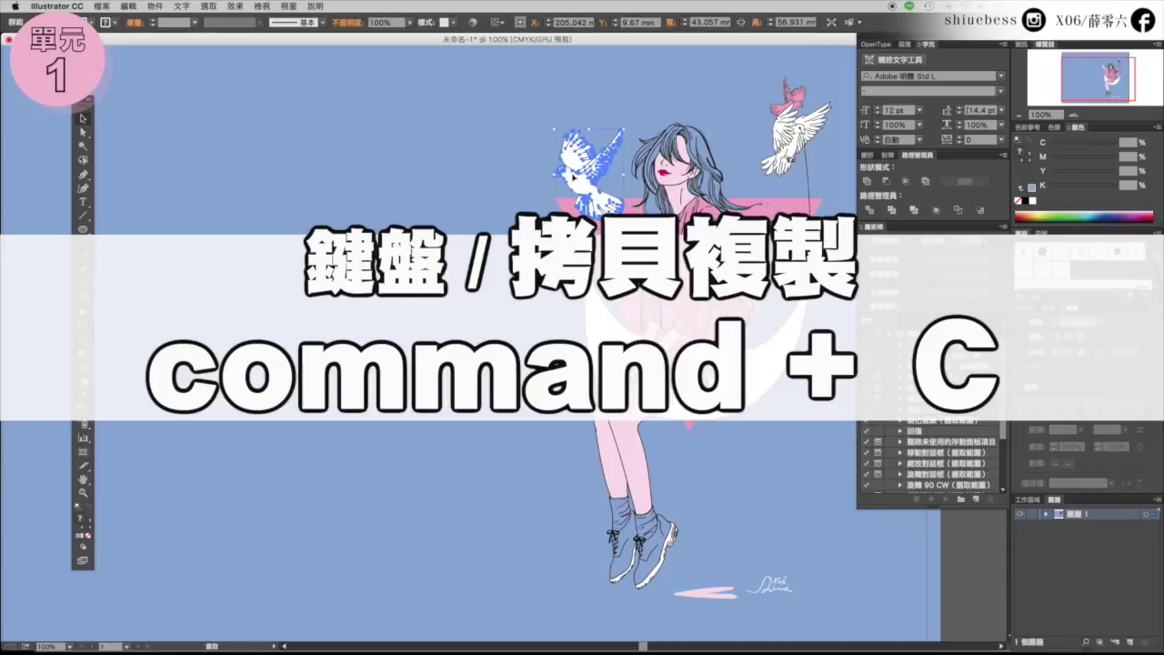
pyautogui.press('super+v')
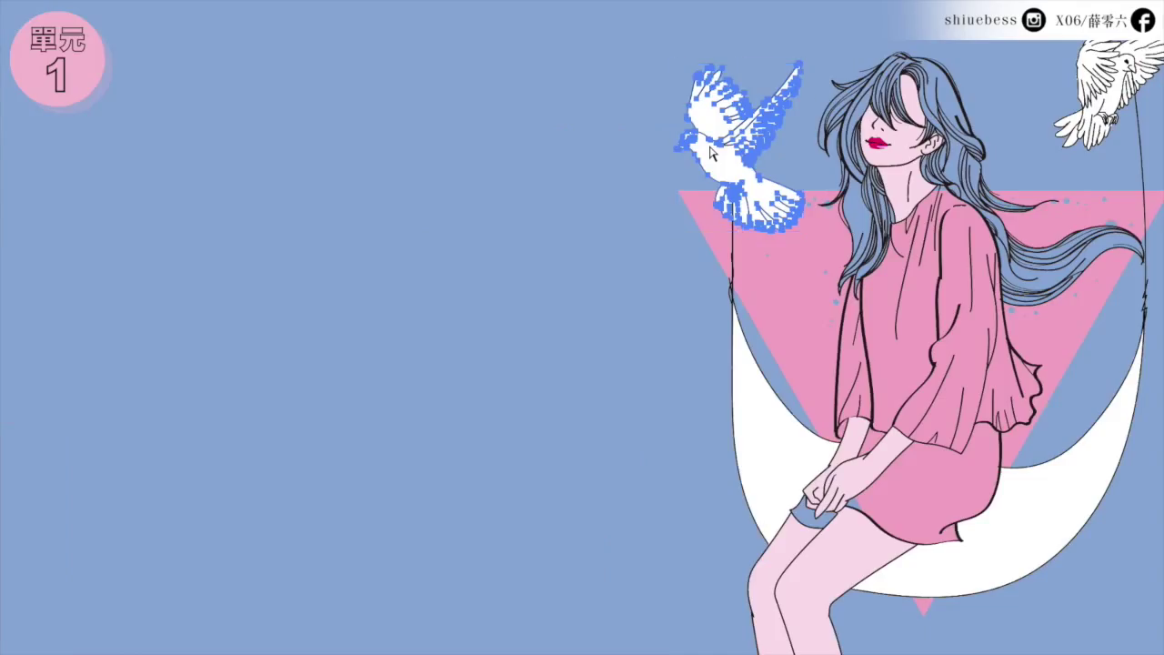
pyautogui.press('super+v')
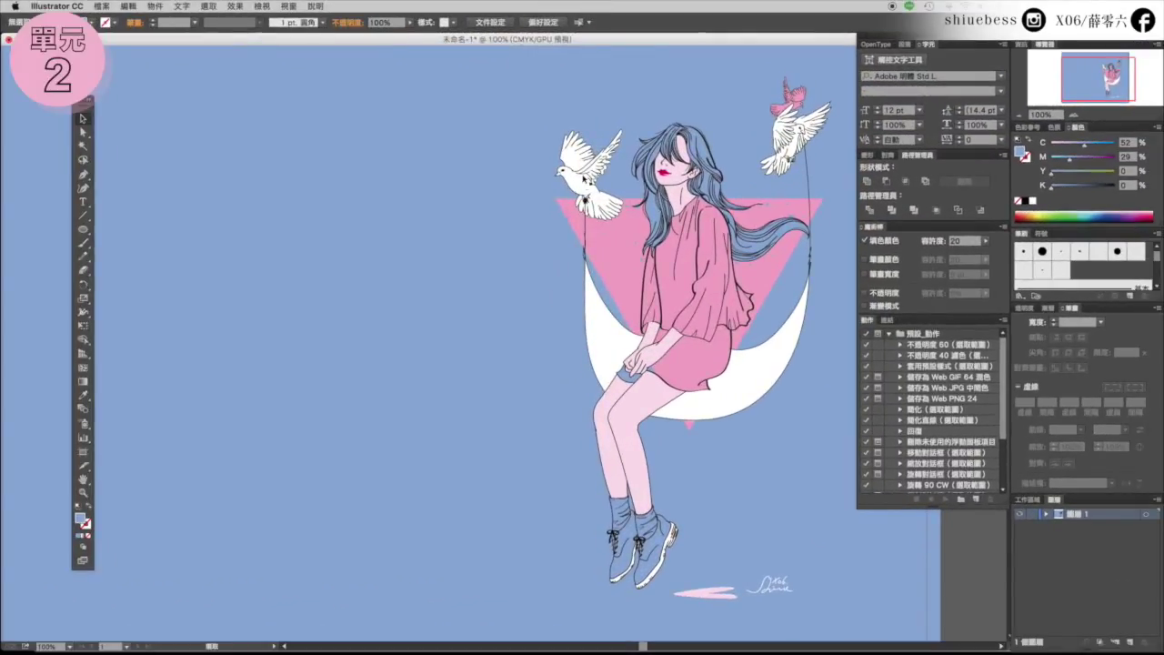
# Drag duplicates of the dove out to the left and down-left of the original.
pyautogui.click(583, 178)
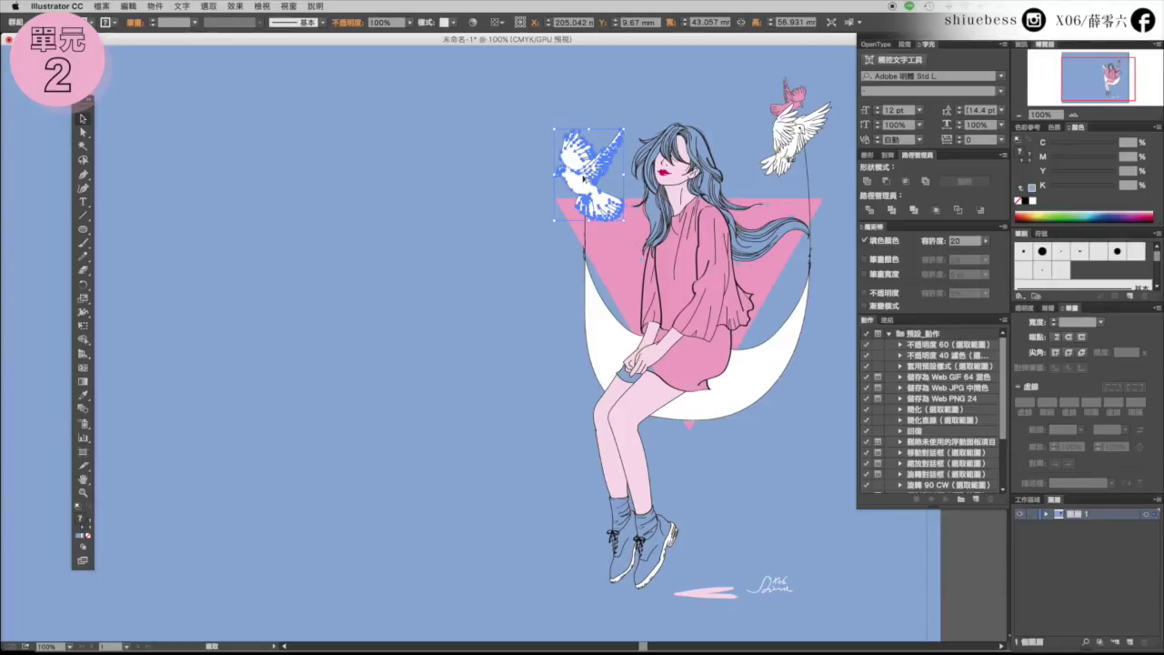
pyautogui.moveTo(583, 178); pyautogui.dragTo(430, 216)
pyautogui.moveTo(495, 283)
pyautogui.mouseDown()
pyautogui.moveTo(515, 325)
pyautogui.moveTo(664, 428)
pyautogui.moveTo(640, 153)
pyautogui.moveTo(442, 268)
pyautogui.moveTo(681, 408)
pyautogui.moveTo(658, 123)
pyautogui.moveTo(525, 163)
pyautogui.moveTo(533, 236)
pyautogui.moveTo(742, 473)
pyautogui.mouseUp()
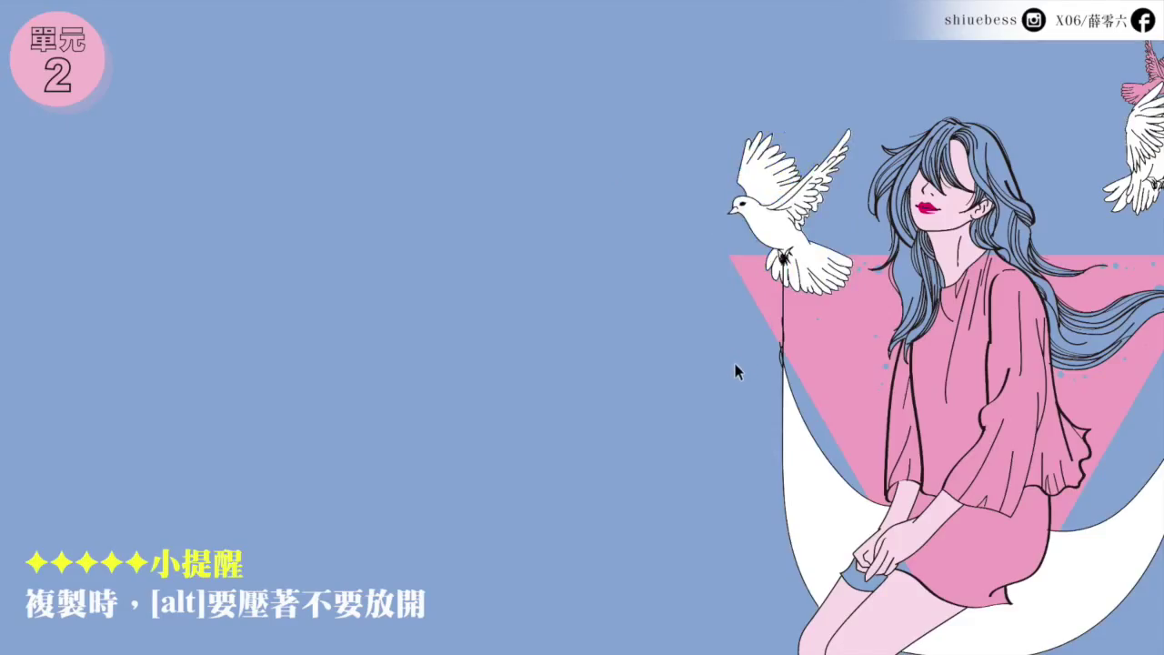
pyautogui.click(784, 207)
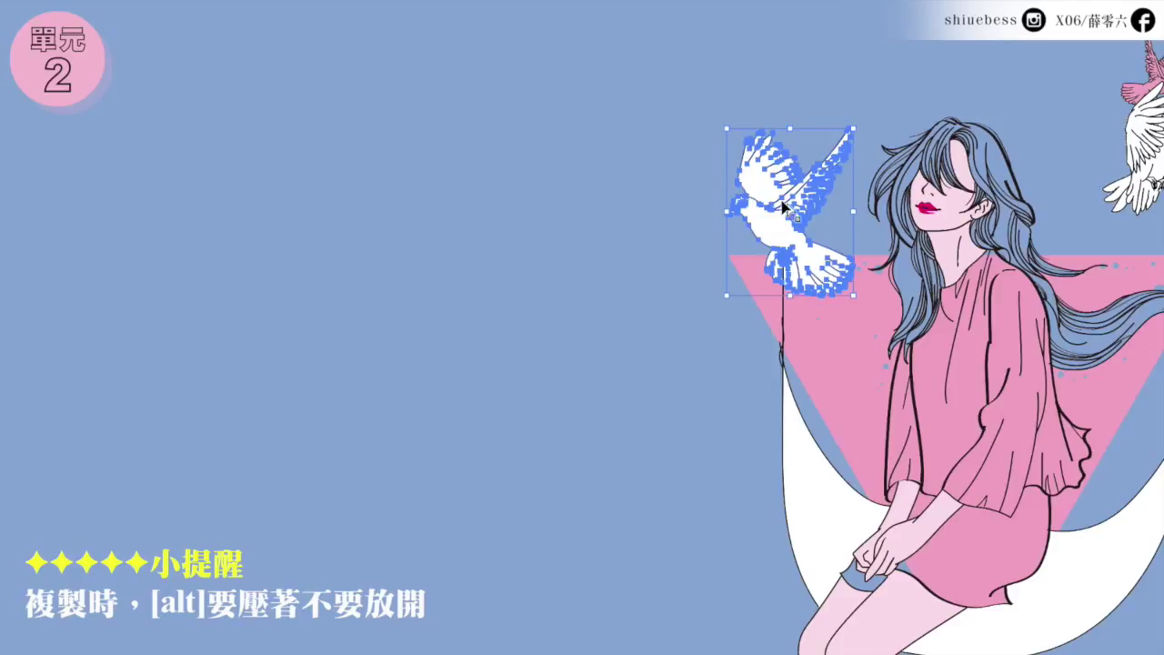
pyautogui.moveTo(784, 207)
pyautogui.mouseDown()
pyautogui.moveTo(582, 350)
pyautogui.moveTo(521, 338)
pyautogui.moveTo(639, 429)
pyautogui.moveTo(582, 330)
pyautogui.moveTo(588, 315)
pyautogui.moveTo(536, 391)
pyautogui.moveTo(546, 372)
pyautogui.moveTo(658, 473)
pyautogui.moveTo(647, 482)
pyautogui.mouseUp()
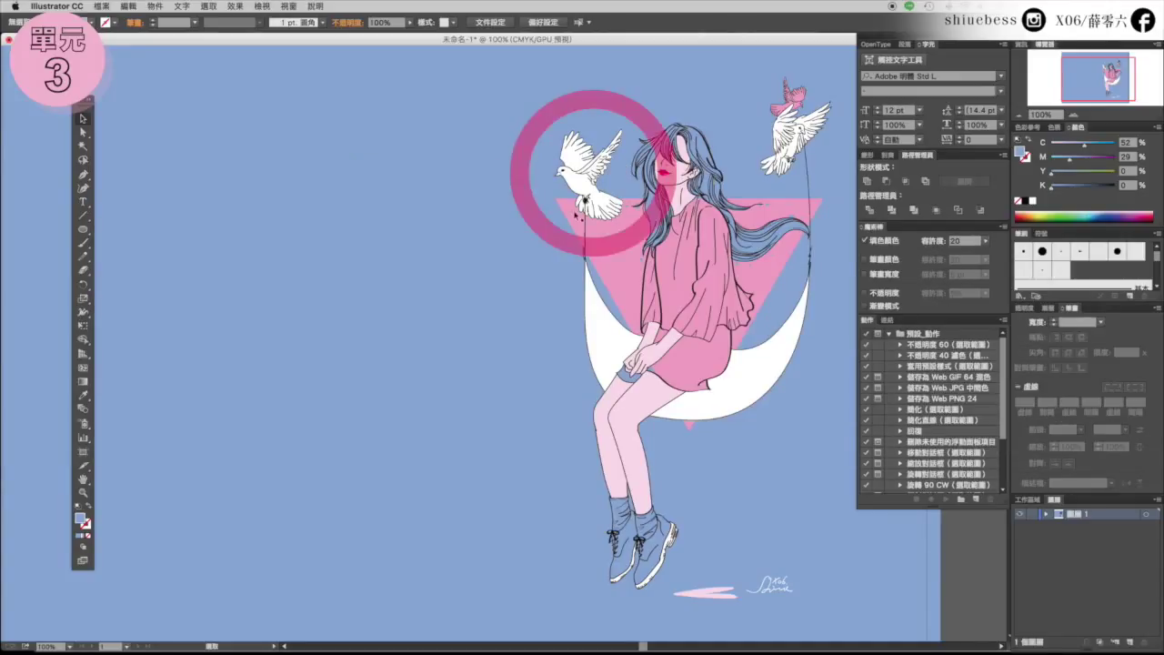
# Alt-drag a dove copy down-left, then repeat that offset twice for an evenly spaced trail.
pyautogui.click(585, 182)
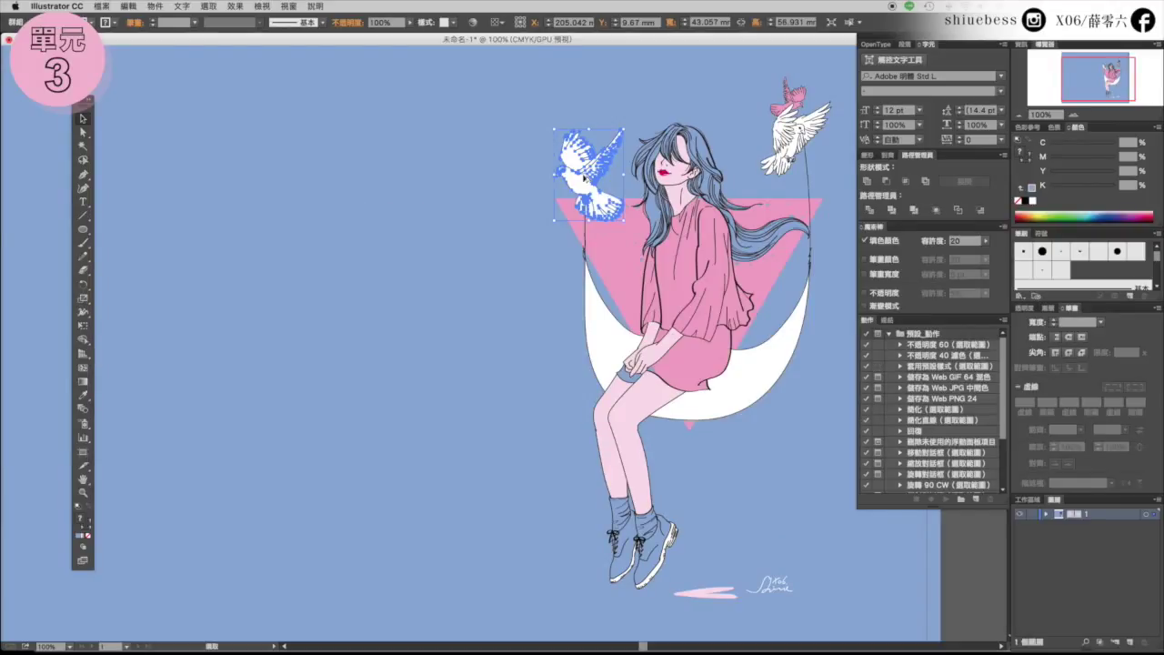
pyautogui.moveTo(585, 179); pyautogui.dragTo(505, 239)
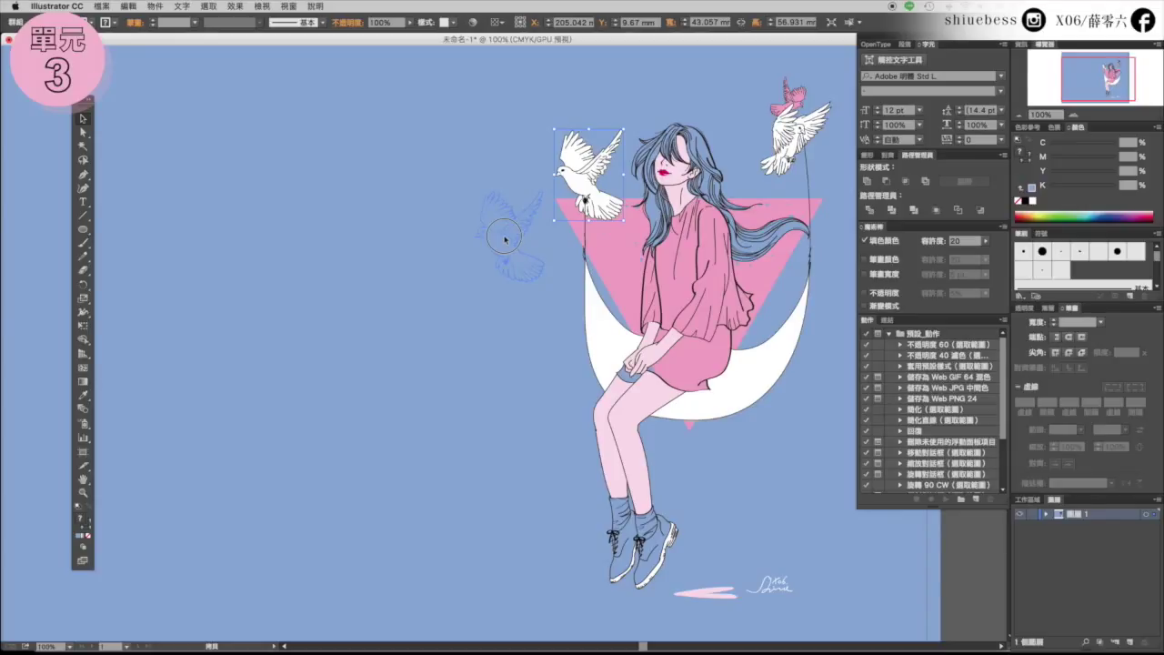
pyautogui.moveTo(505, 239); pyautogui.dragTo(502, 242)
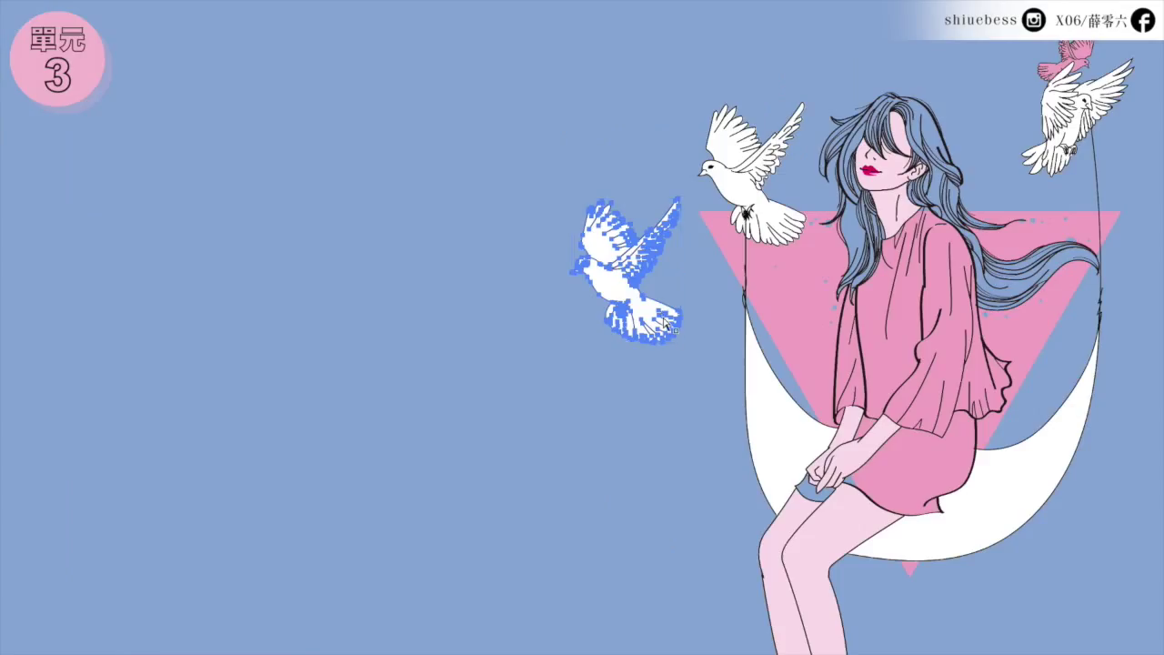
pyautogui.press('super+d')
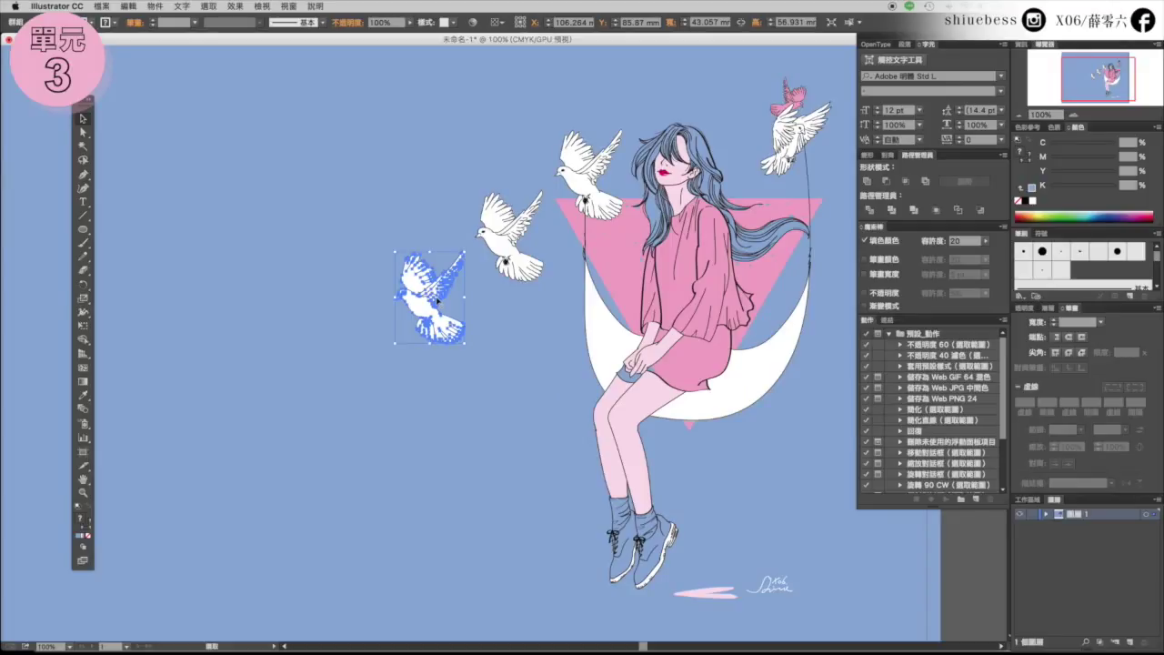
pyautogui.press('super+d')
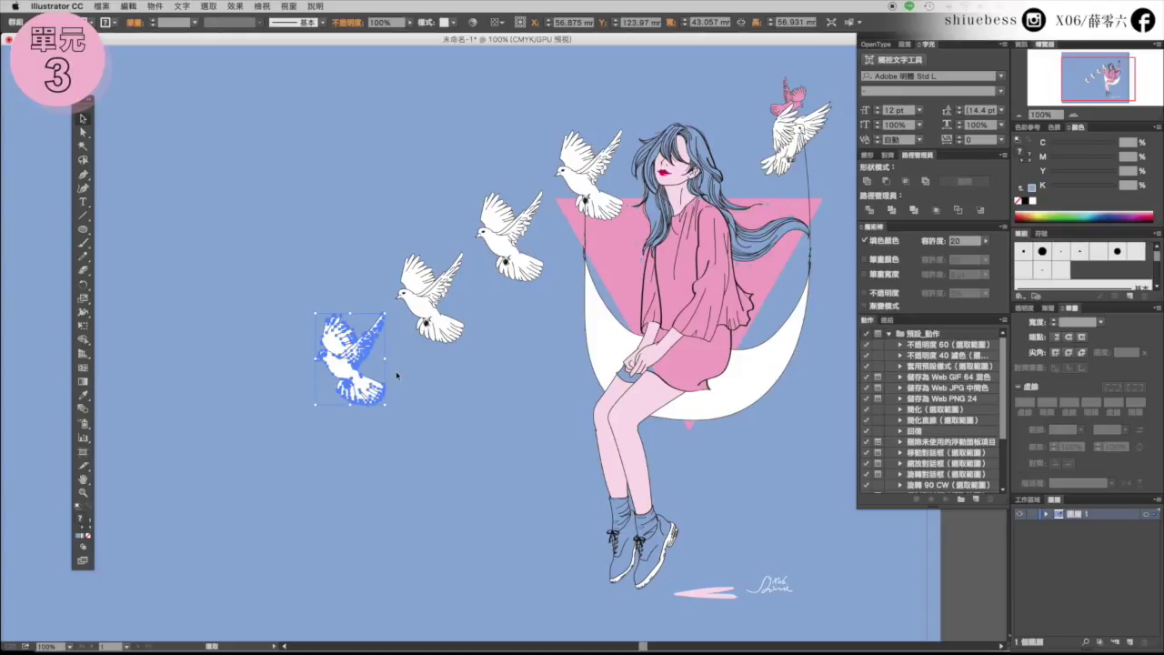
pyautogui.click(460, 355)
pyautogui.scroll(5, 478, 463)
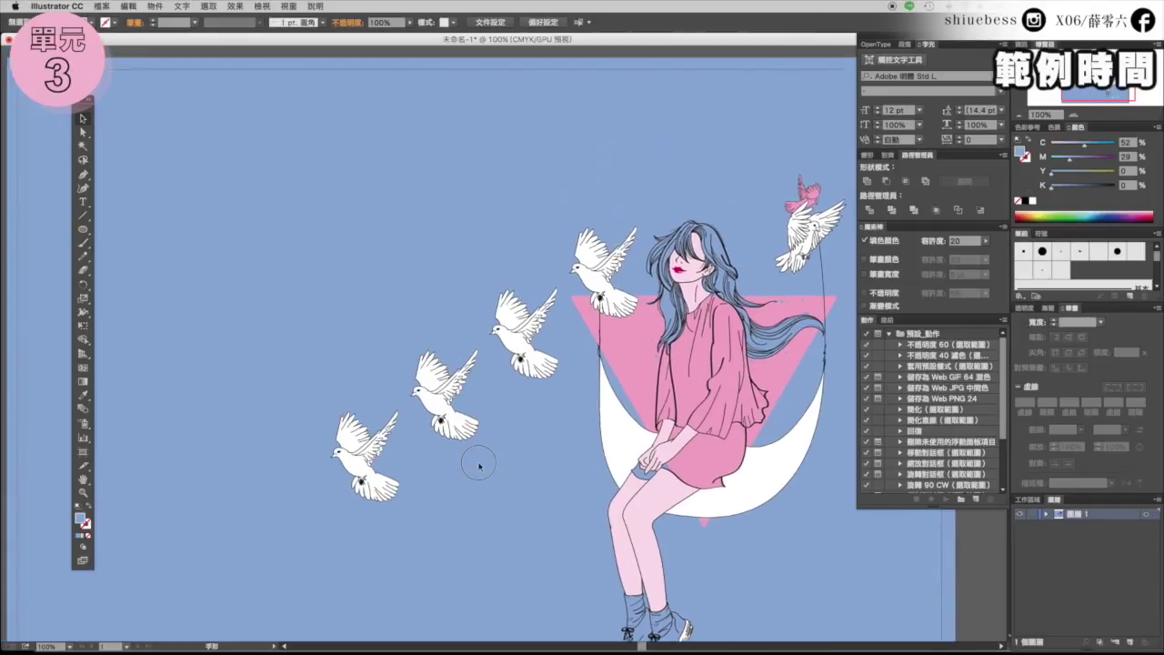
# Duplicate the four-dove diagonal line leftward, then repeat the duplication once more.
pyautogui.hscroll(-1, 521, 430)
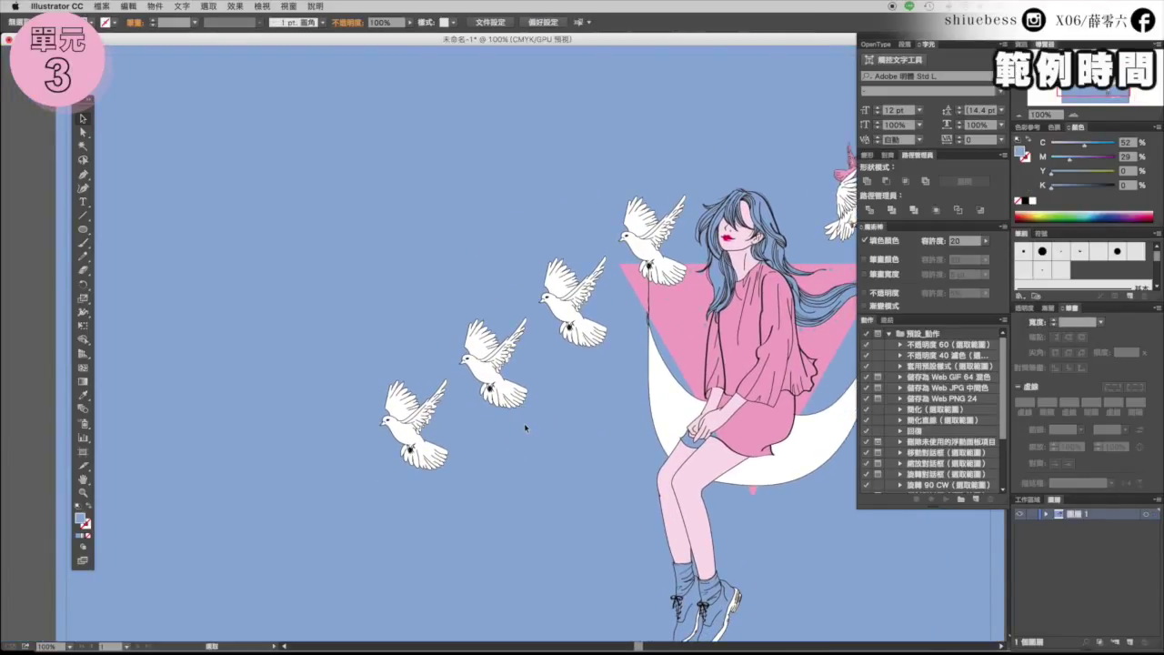
pyautogui.click(415, 427)
pyautogui.keyDown('shift'); pyautogui.click(491, 368); pyautogui.keyUp('shift')
pyautogui.keyDown('shift'); pyautogui.click(569, 303); pyautogui.keyUp('shift')
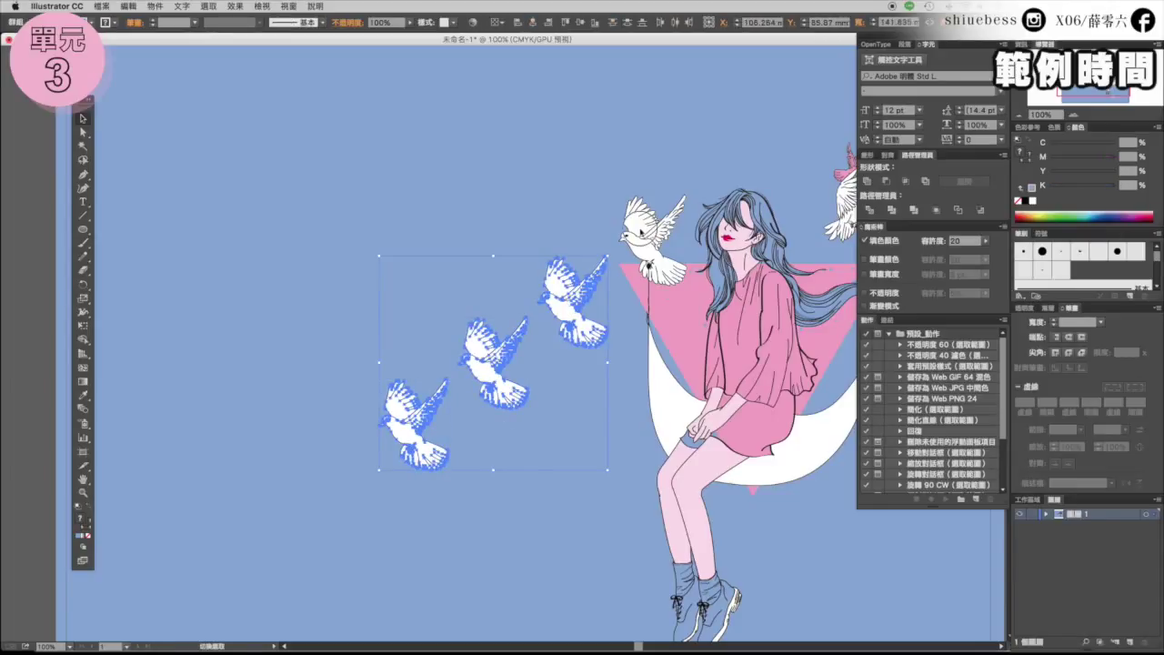
pyautogui.keyDown('shift'); pyautogui.click(642, 232); pyautogui.keyUp('shift')
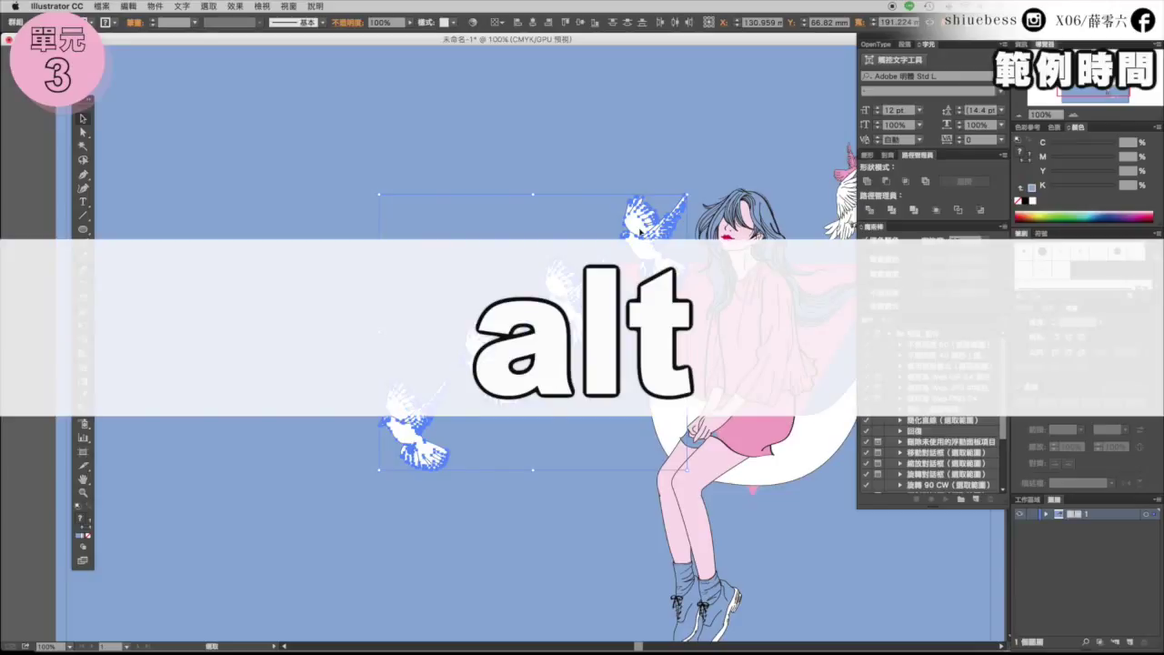
pyautogui.moveTo(640, 232); pyautogui.dragTo(493, 227)
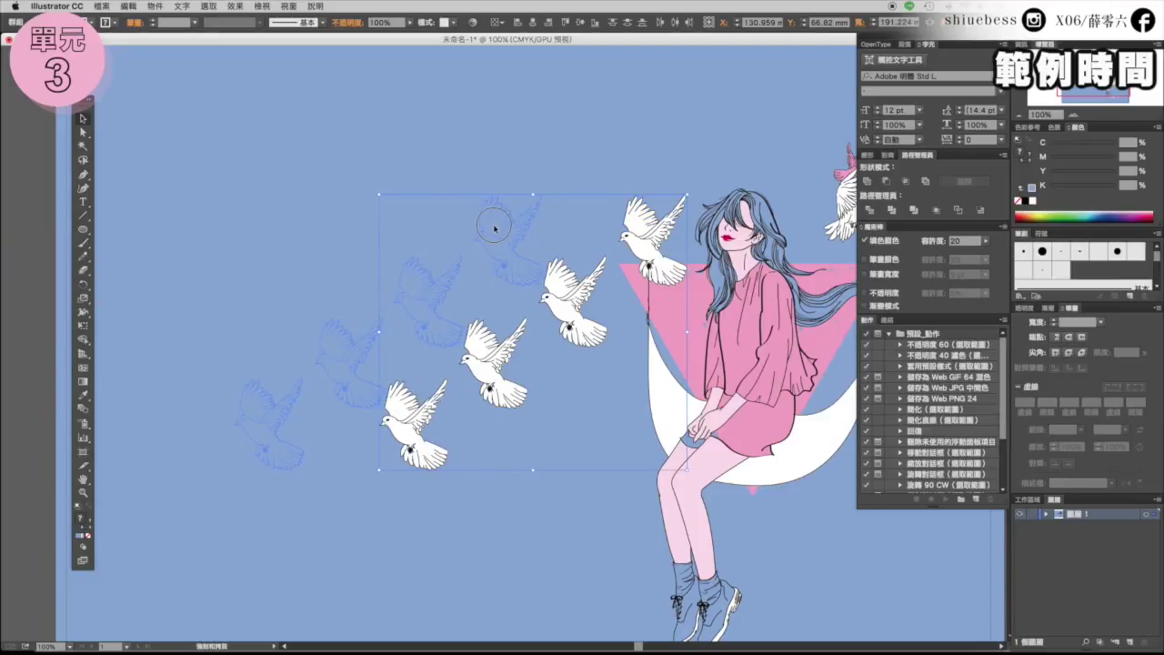
pyautogui.moveTo(494, 226); pyautogui.dragTo(494, 228)
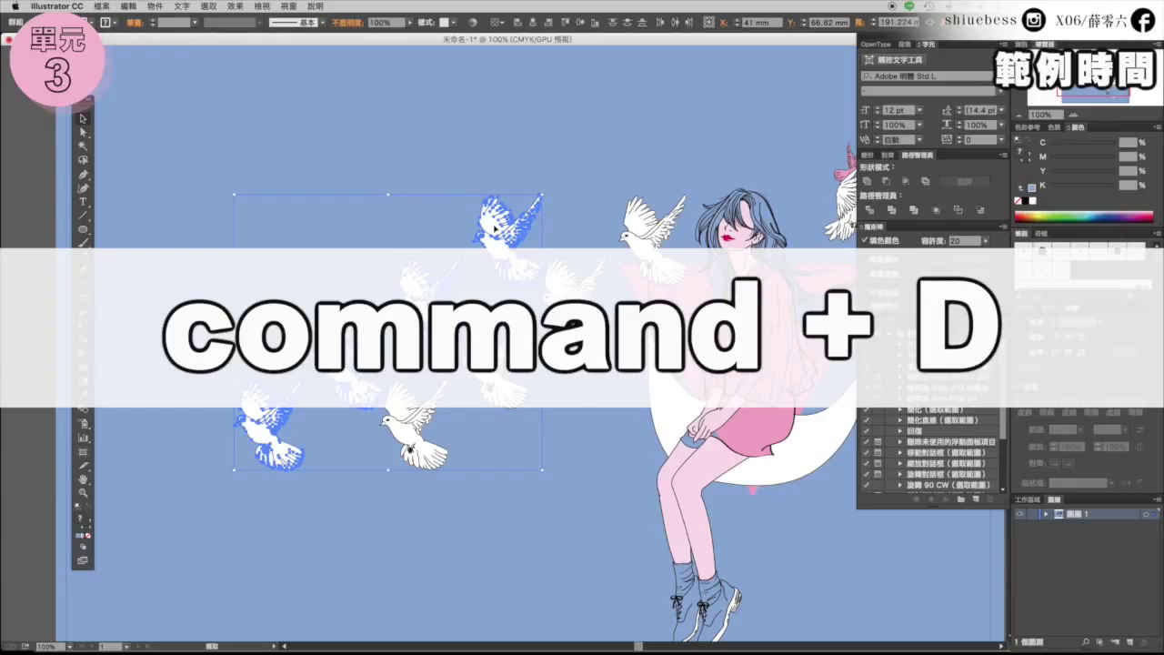
pyautogui.press('super+d')
pyautogui.press('super+d')
pyautogui.press('super+d')
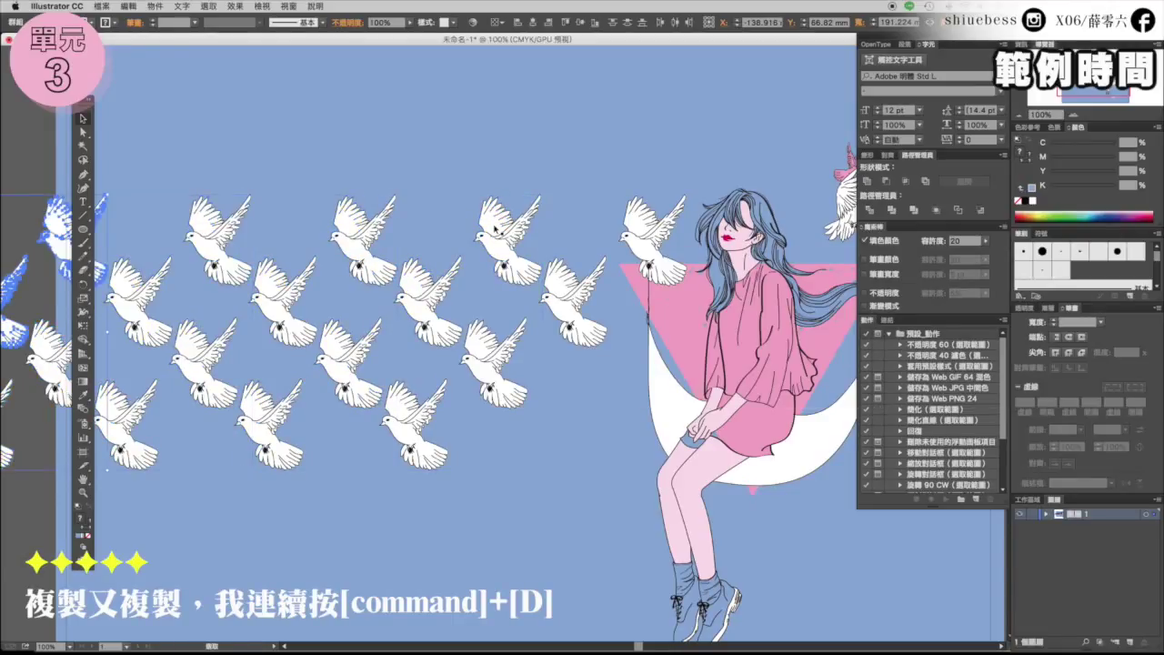
# Deselect the doves and pan to bring the rest of the flock into view.
pyautogui.click(468, 489)
pyautogui.moveTo(468, 488); pyautogui.dragTo(643, 482)
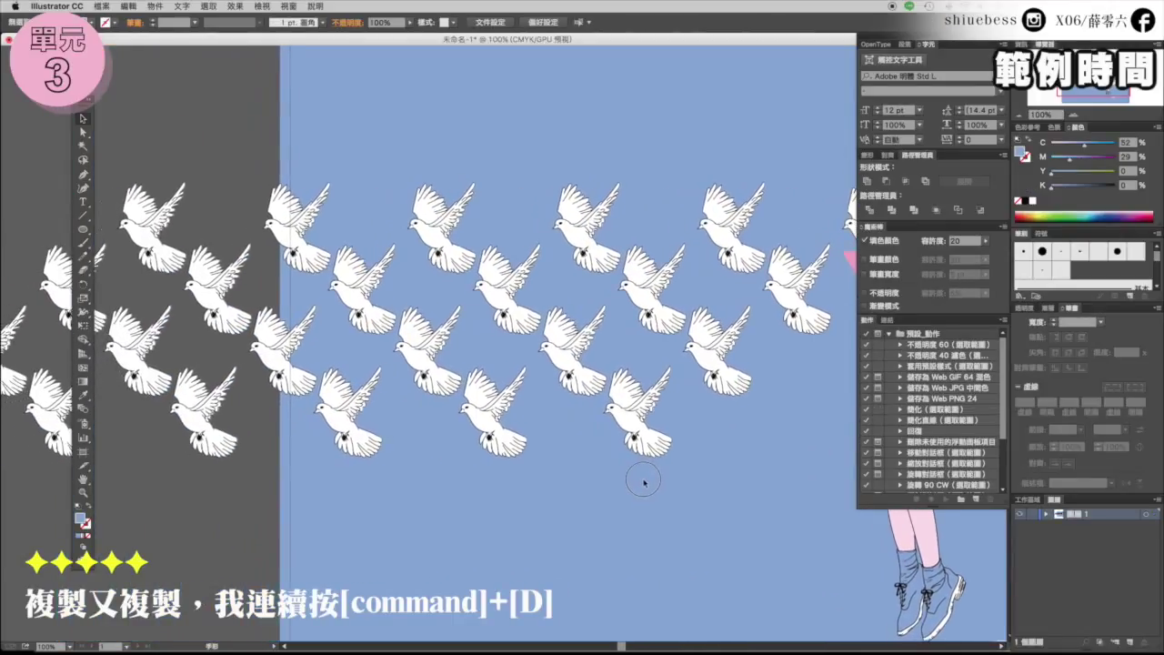